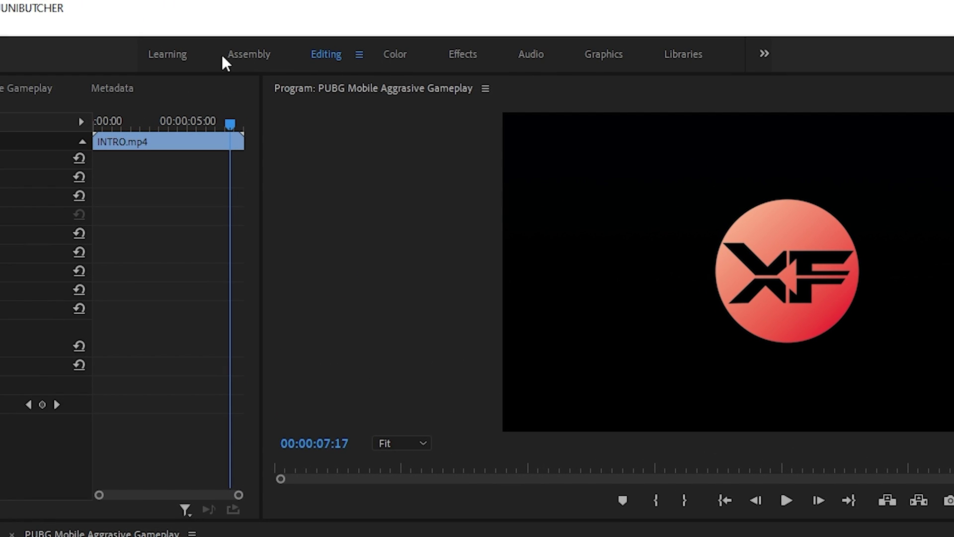
- Switch to the Graphics workspace and close the Essential Graphics panel from its tab menu
click(606, 55)
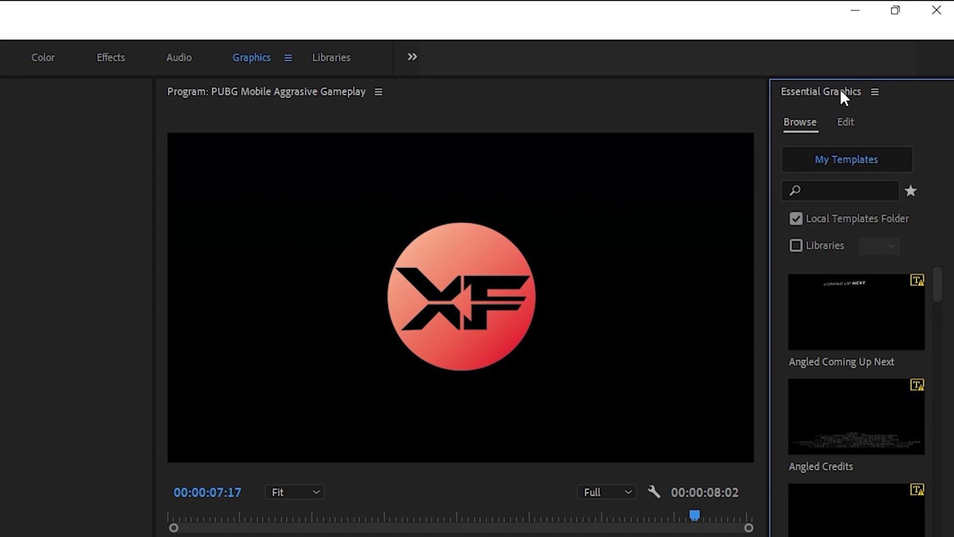
right_click(800, 91)
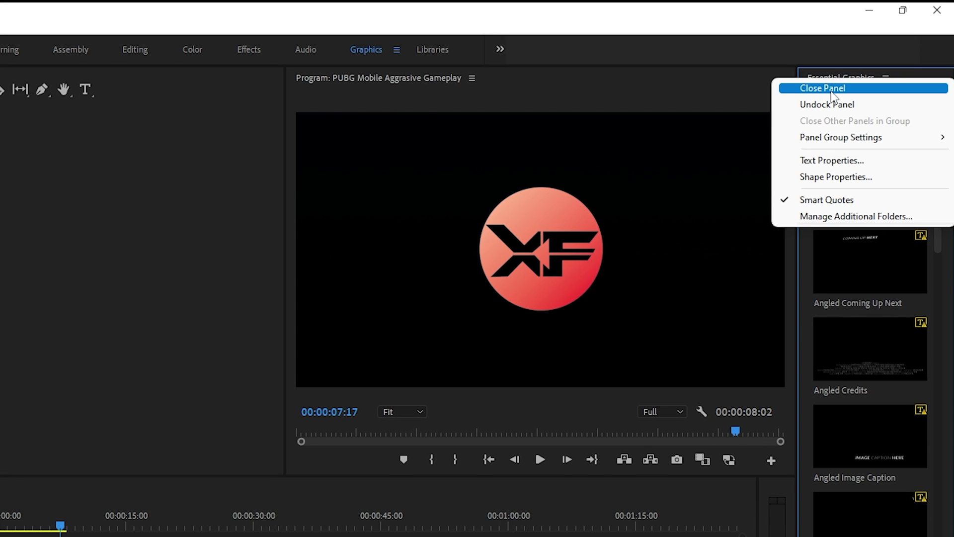
click(832, 92)
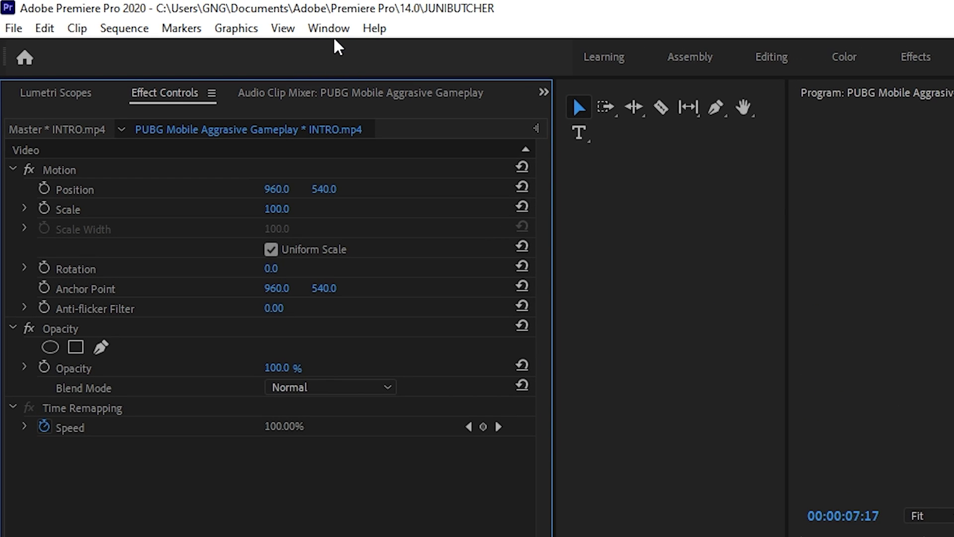
- Choose Essential Graphics from the Window menu to restore the panel
click(333, 31)
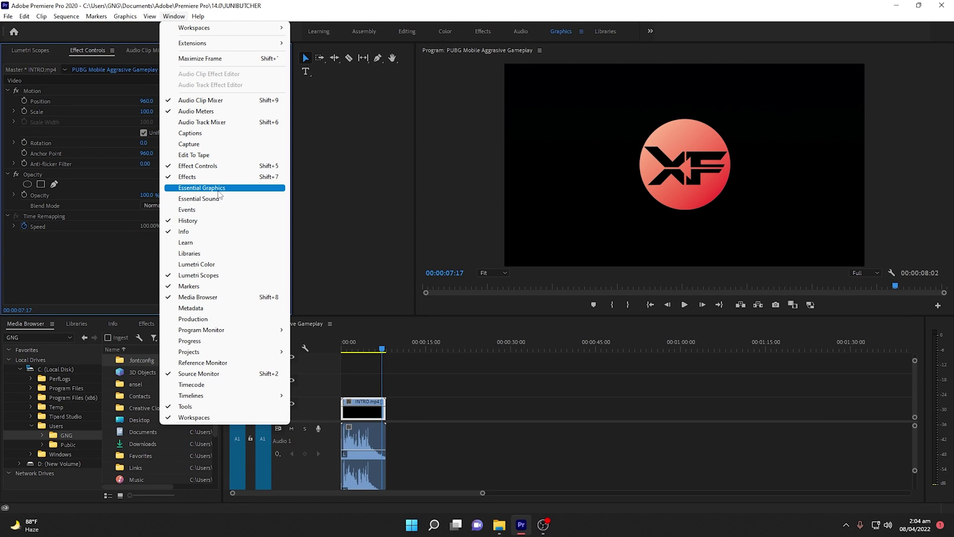
click(218, 190)
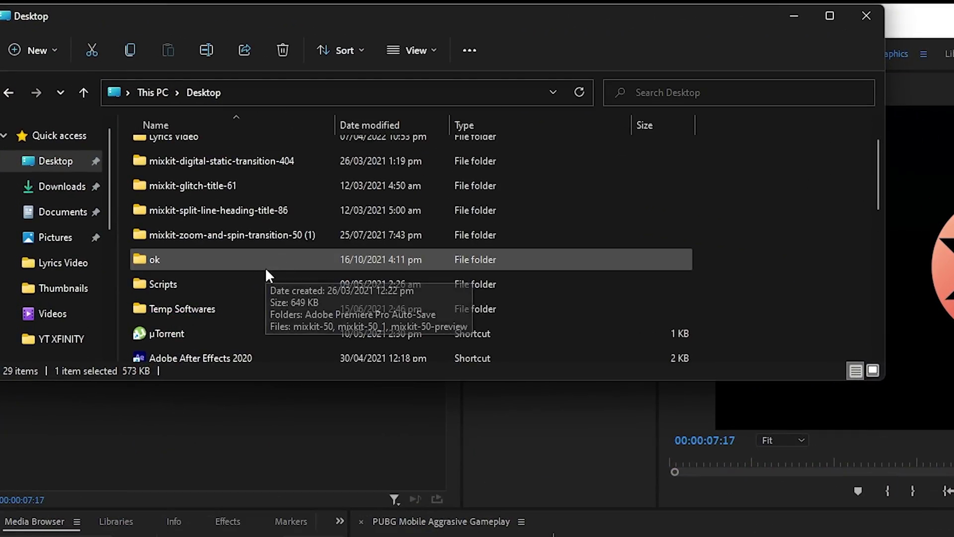
scroll(266, 272, down, 4)
scroll(266, 272, up, 1)
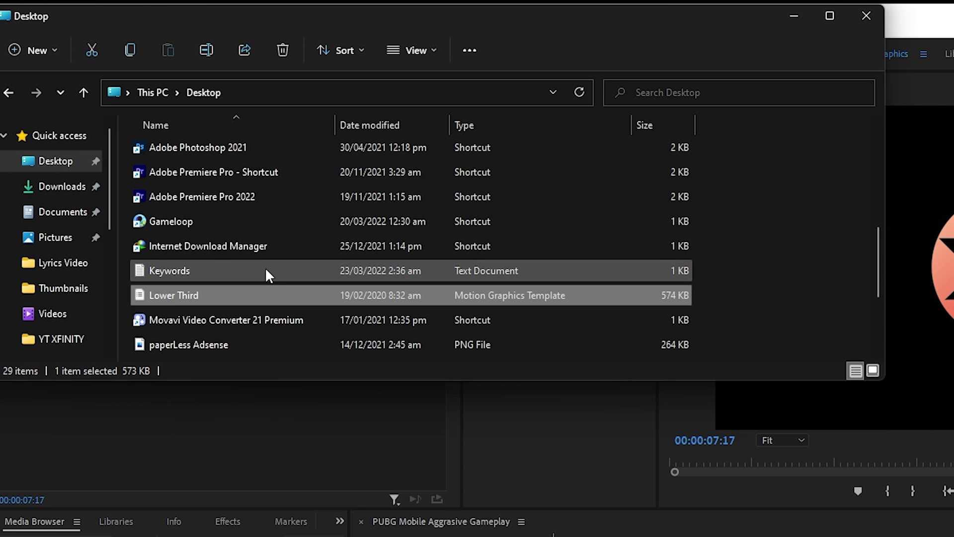
right_click(192, 293)
click(277, 489)
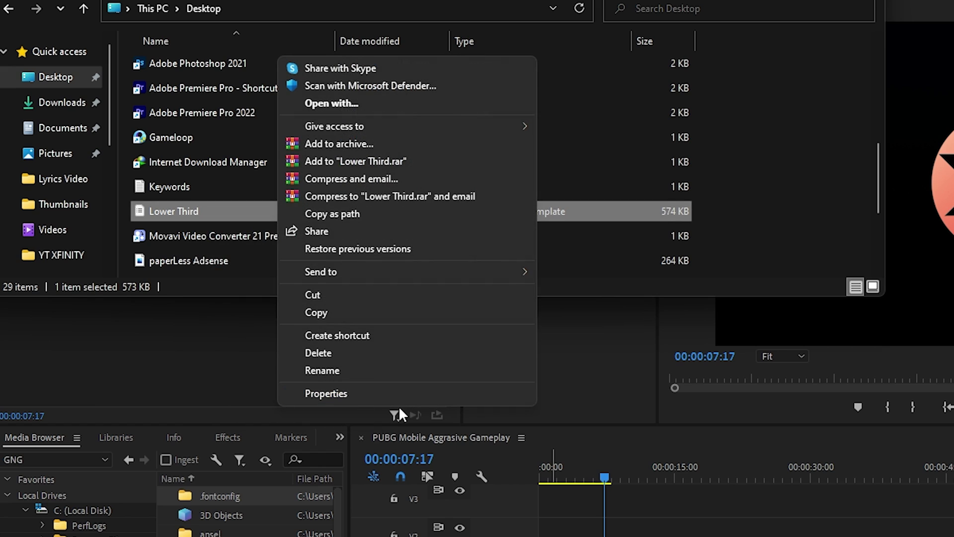
click(398, 393)
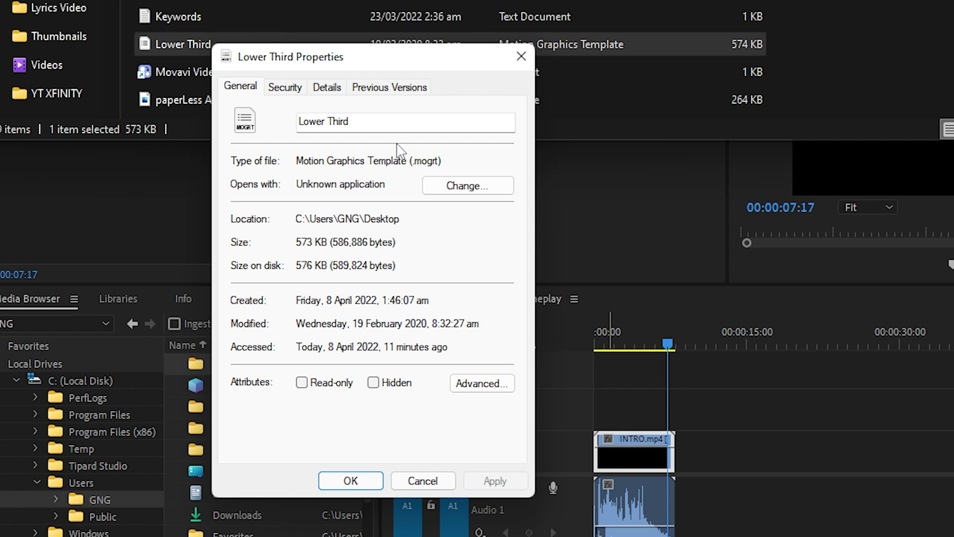
click(350, 480)
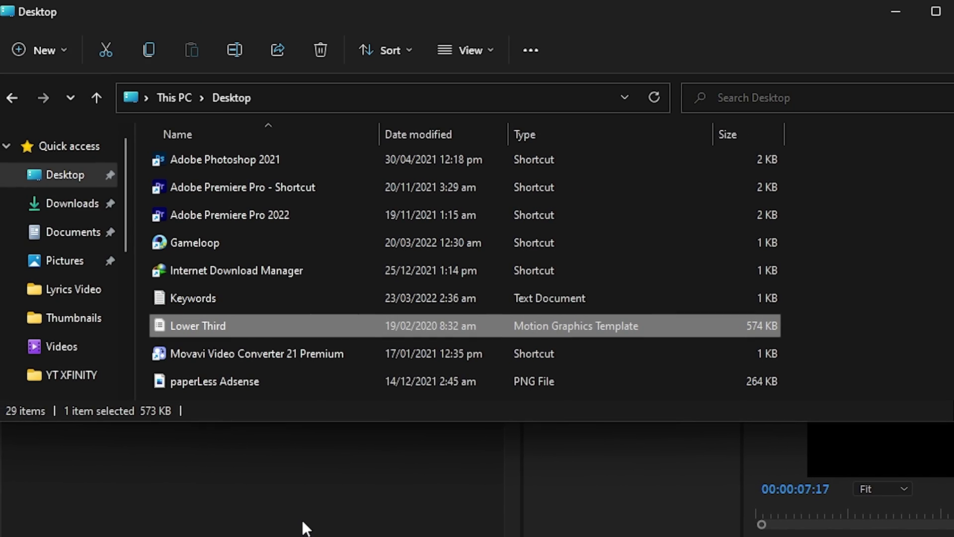
- Drop the Lower Third .mogrt from the Desktop folder into the Essential Graphics templates list
drag(224, 324, 897, 247)
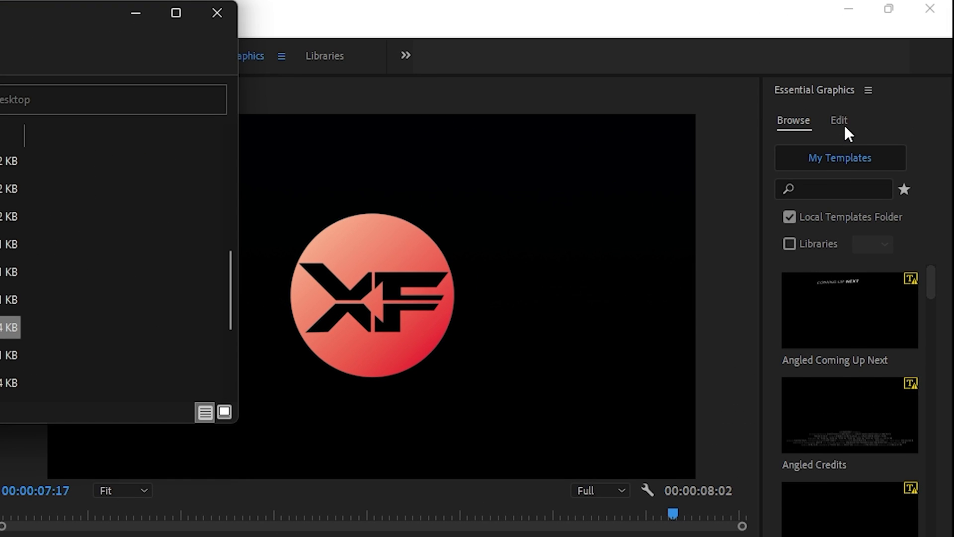
click(888, 73)
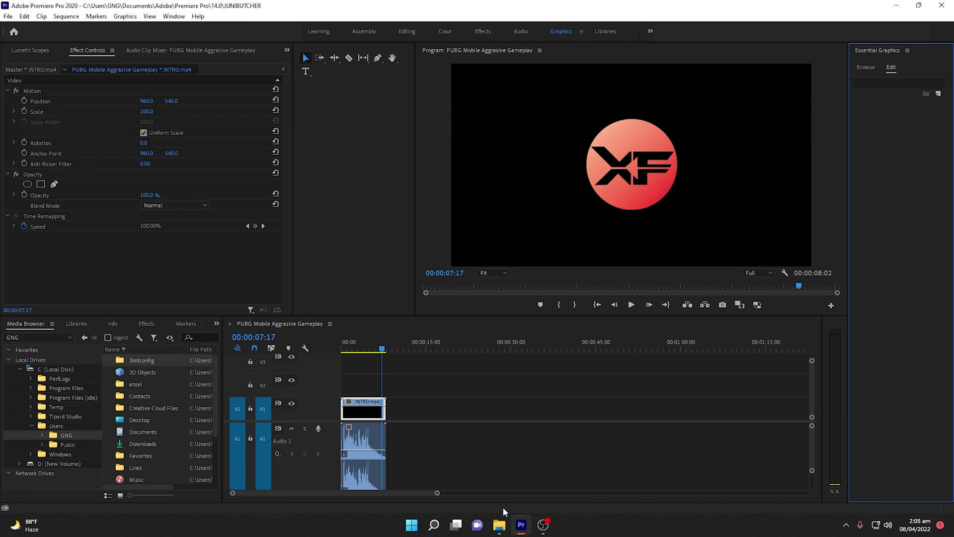
click(499, 525)
drag(122, 184, 903, 219)
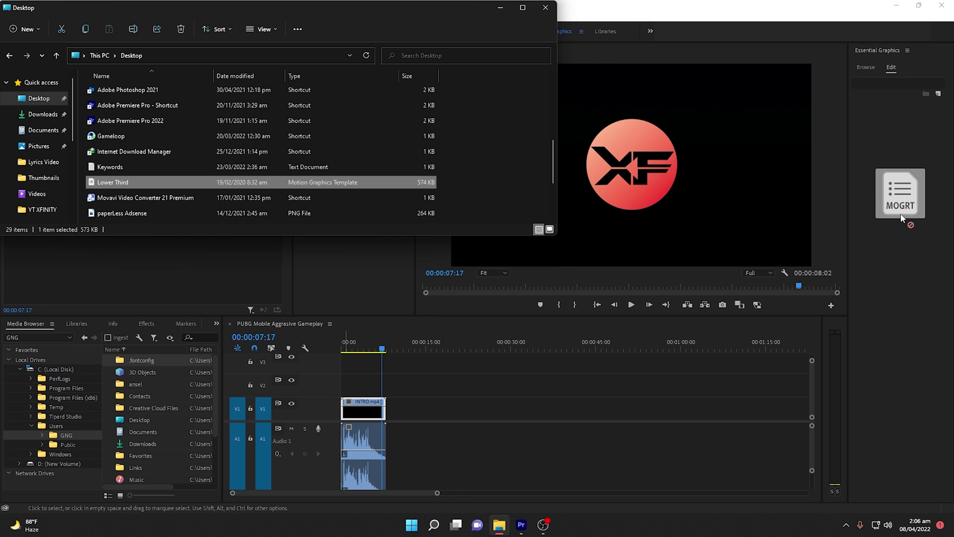
drag(903, 219, 901, 220)
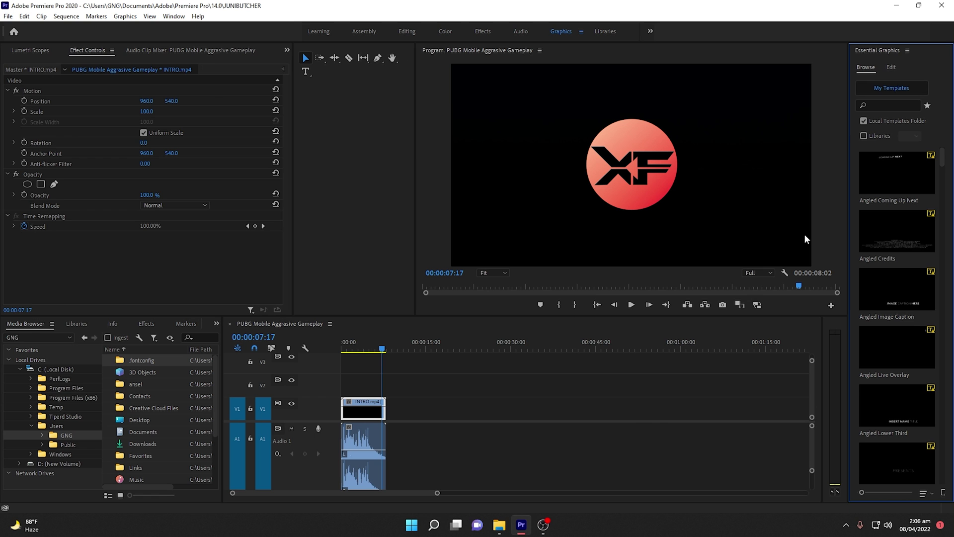
click(499, 525)
drag(136, 185, 900, 224)
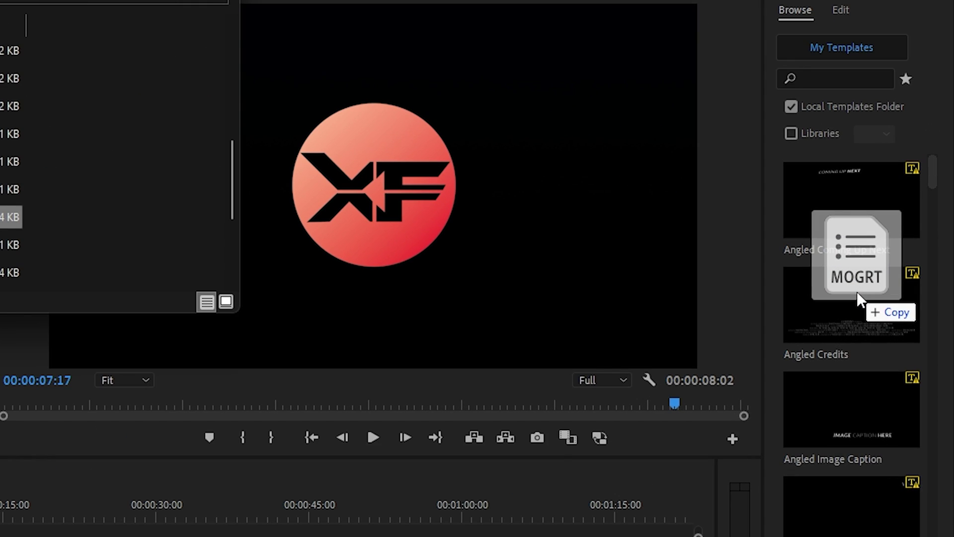
drag(857, 291, 331, 245)
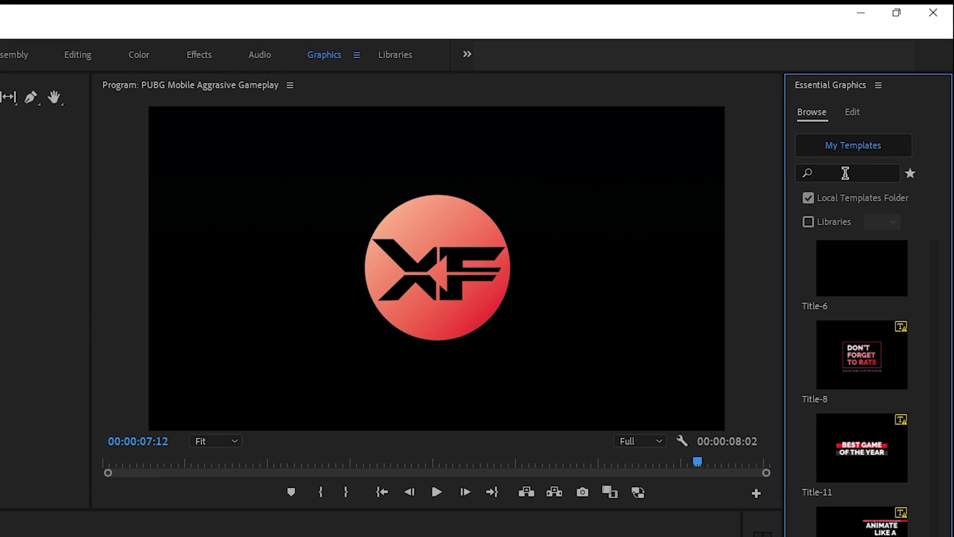
- Search templates for 'lower' and drag Lowerthird_08 onto V2 above INTRO.mp4
click(887, 105)
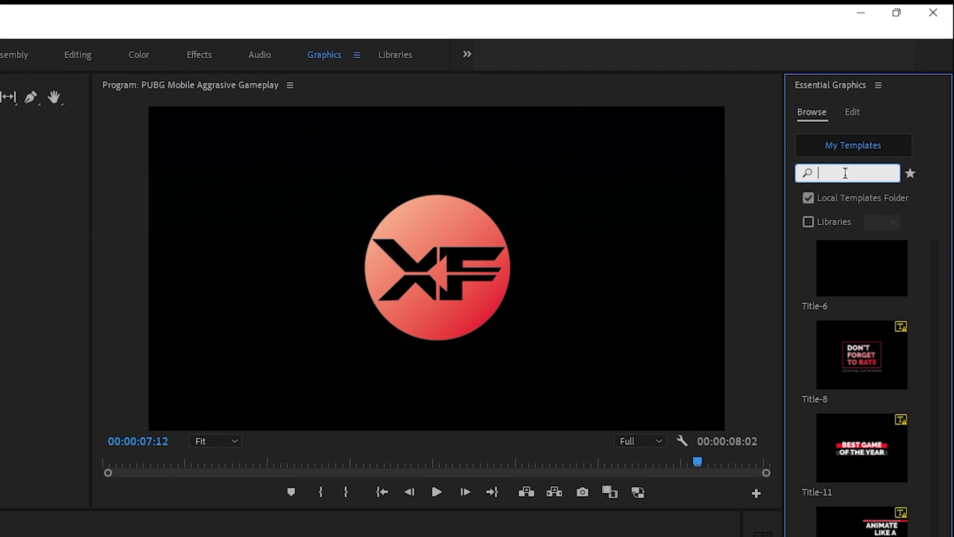
text(lower)
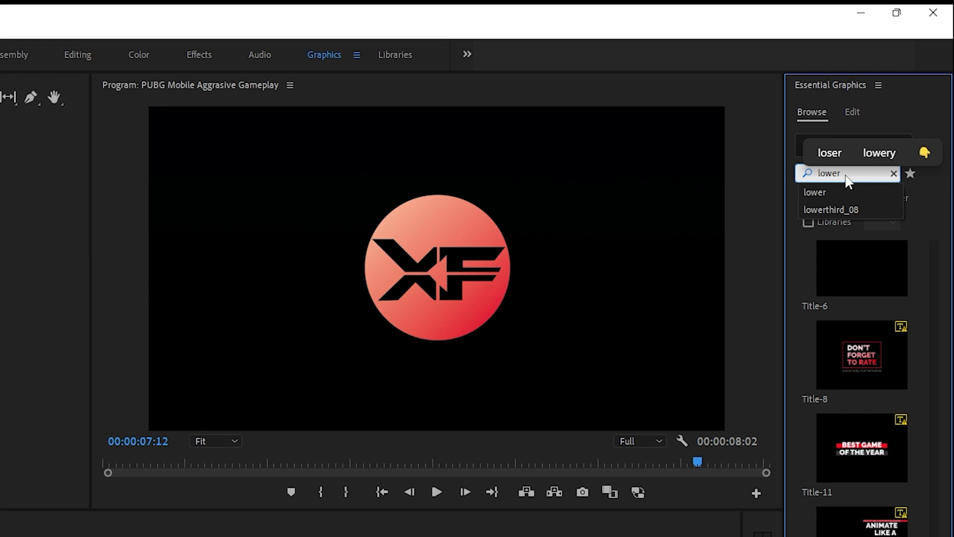
key(Return)
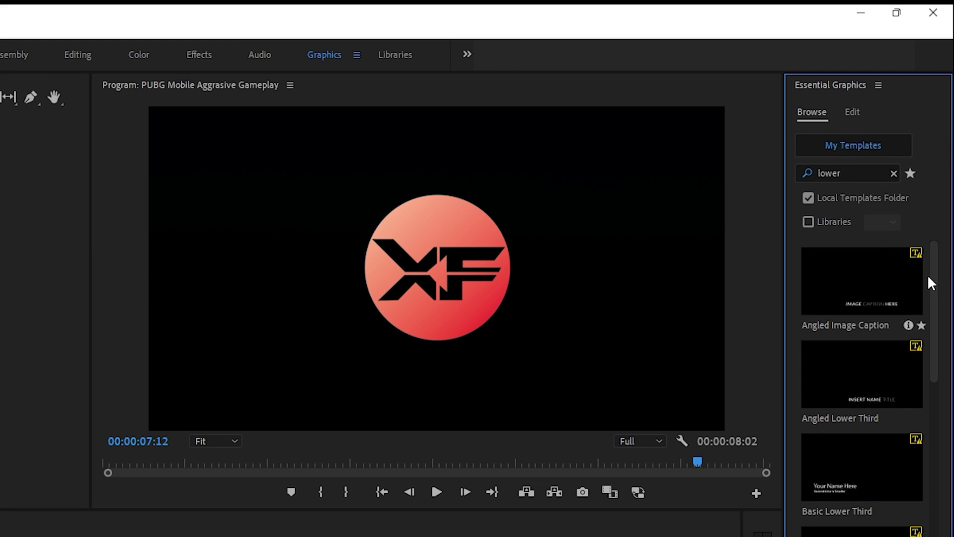
drag(935, 260, 850, 448)
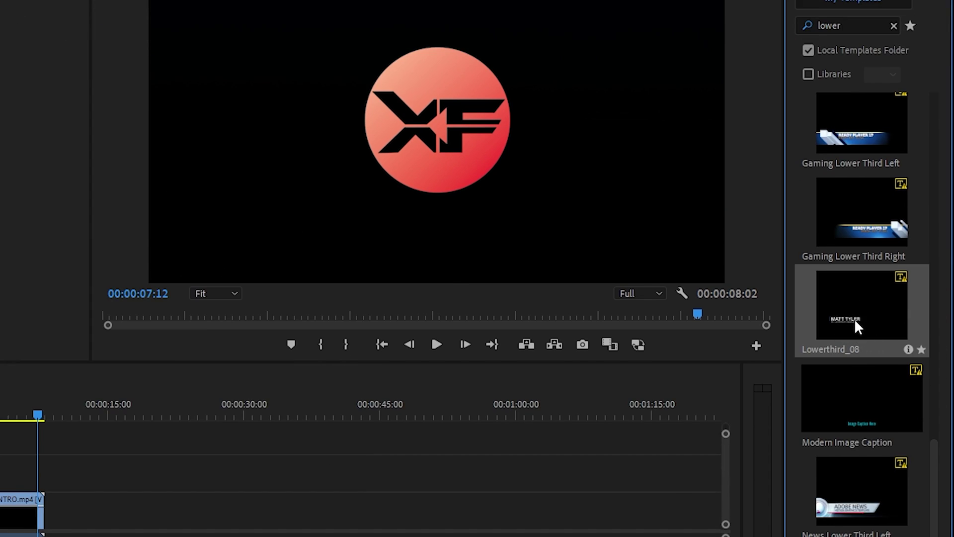
drag(855, 319, 131, 461)
drag(288, 370, 154, 388)
- Preview the overlay at 00:00:03:04 and select the Lowerthird_08 clip on V2
click(188, 338)
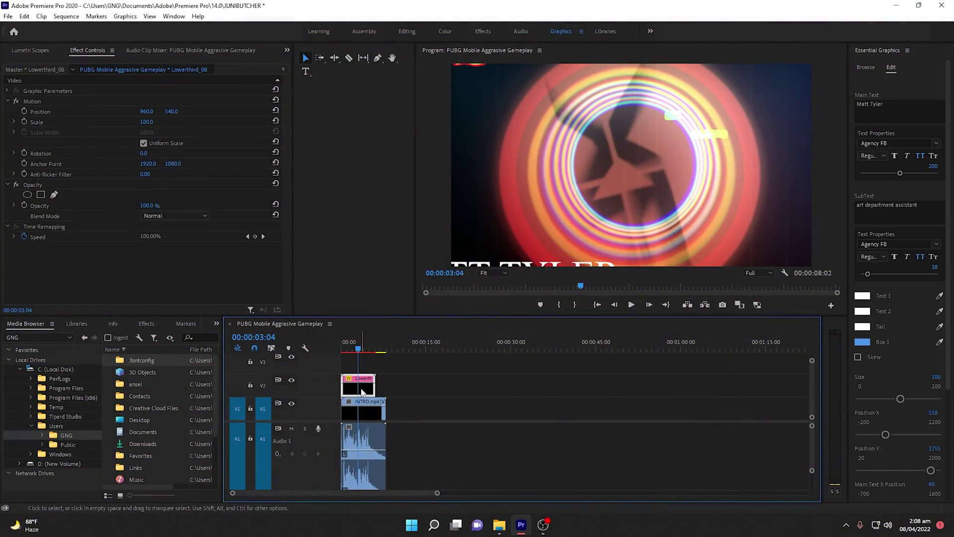
click(399, 379)
click(373, 389)
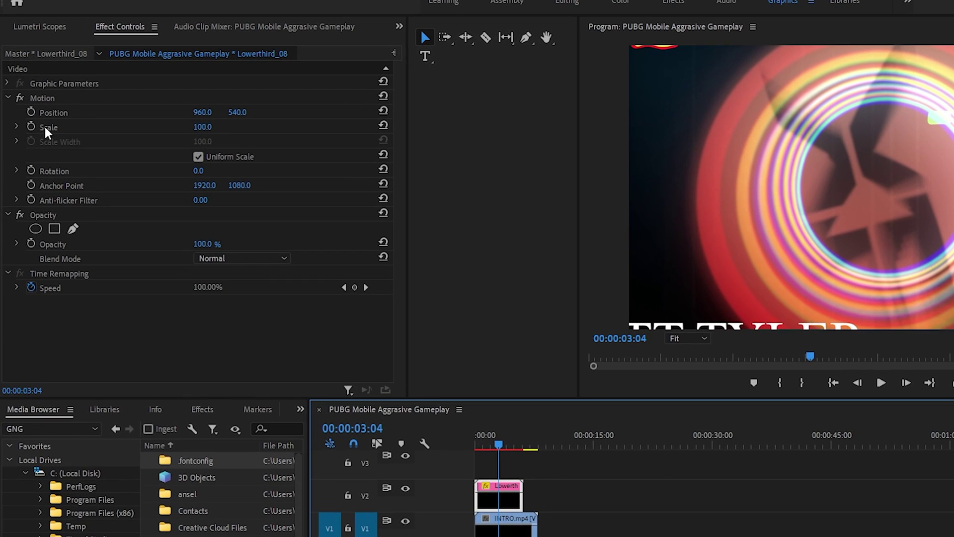
- Set the lower third's Motion Scale to 50 in Effect Controls
click(113, 29)
click(439, 460)
click(212, 125)
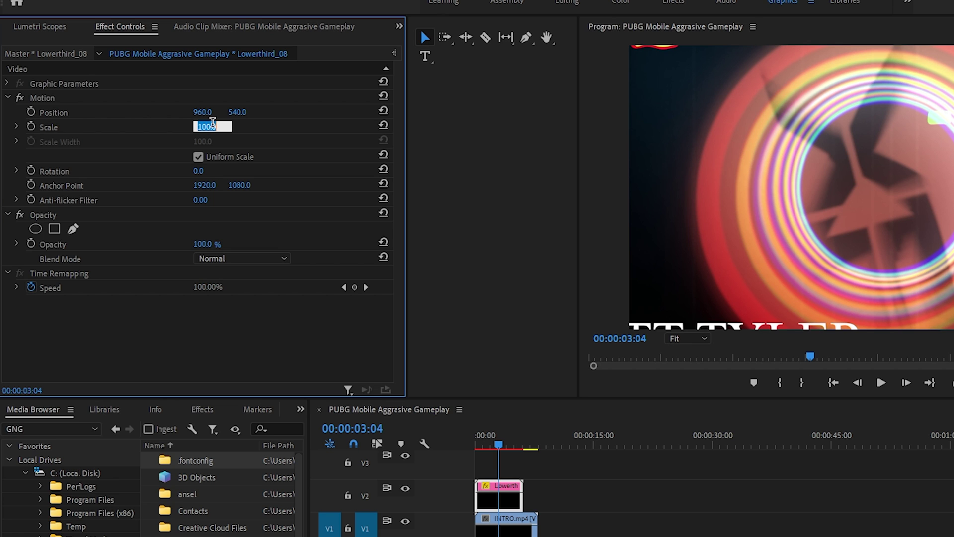
text(50)
key(Return)
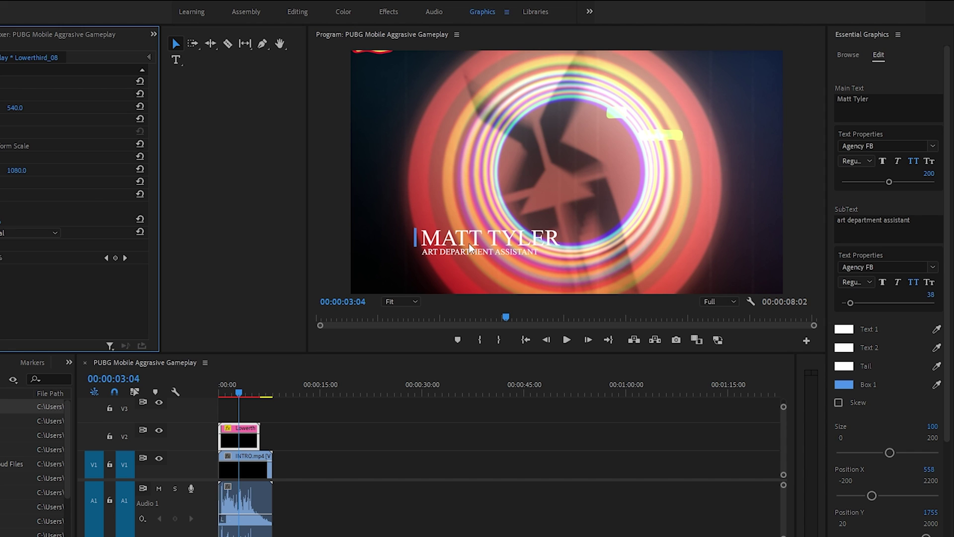
- Move the title to the frame's lower-left, around position 740.1, 653.8
click(767, 275)
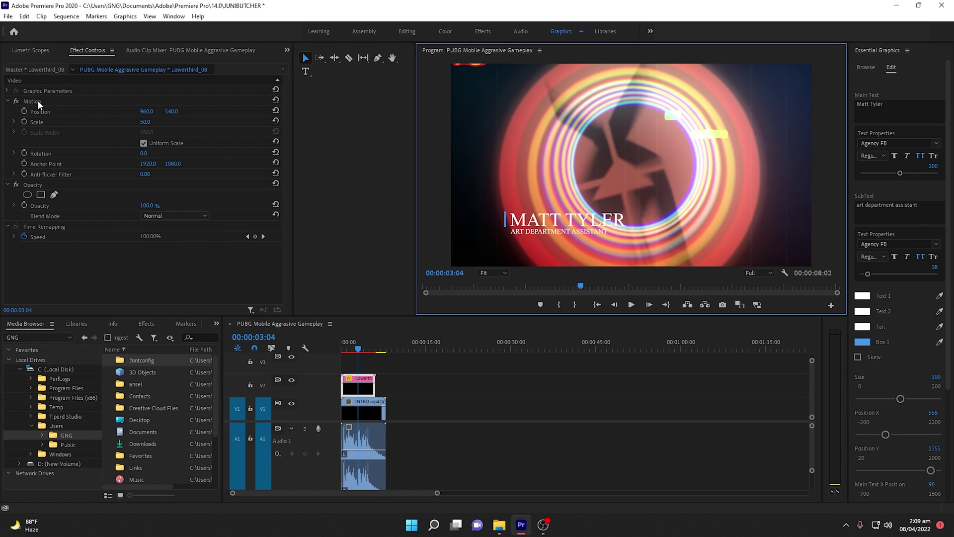
click(37, 101)
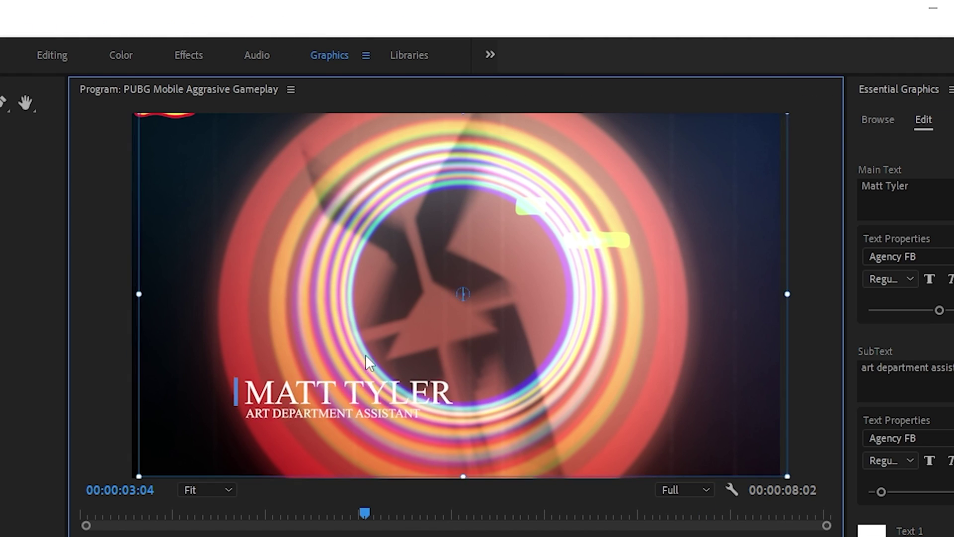
drag(365, 354, 276, 398)
drag(175, 470, 199, 450)
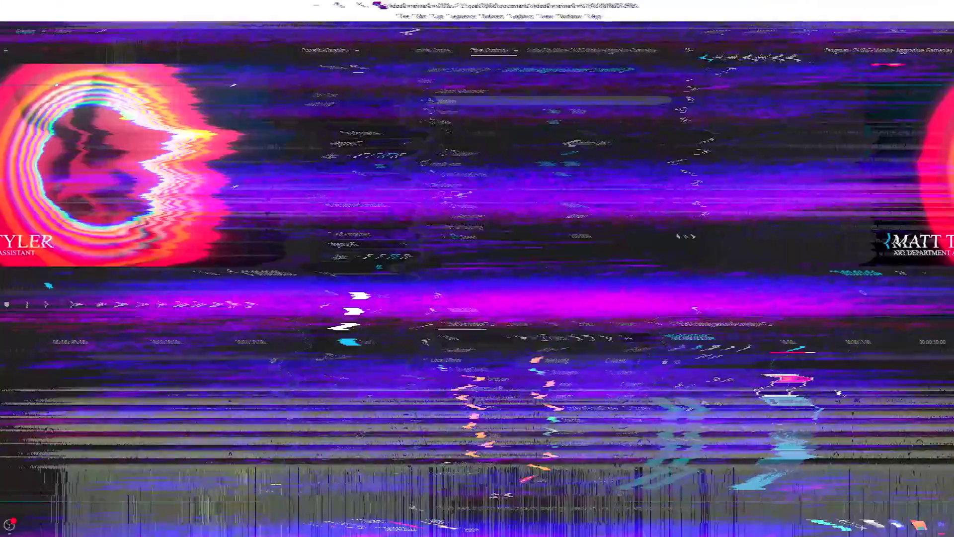
- Deselect the title's position handles and place the cursor in the lower third's Main Text field
click(356, 382)
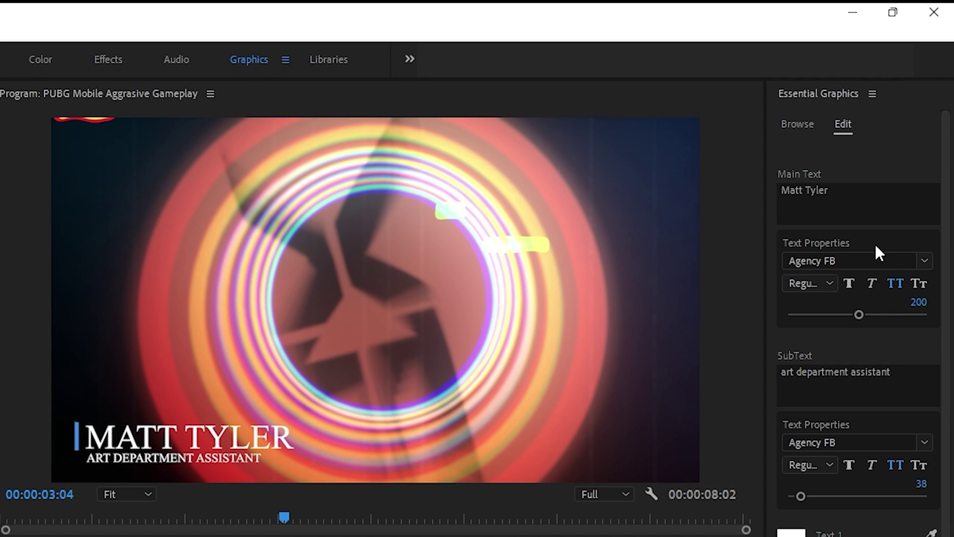
click(837, 191)
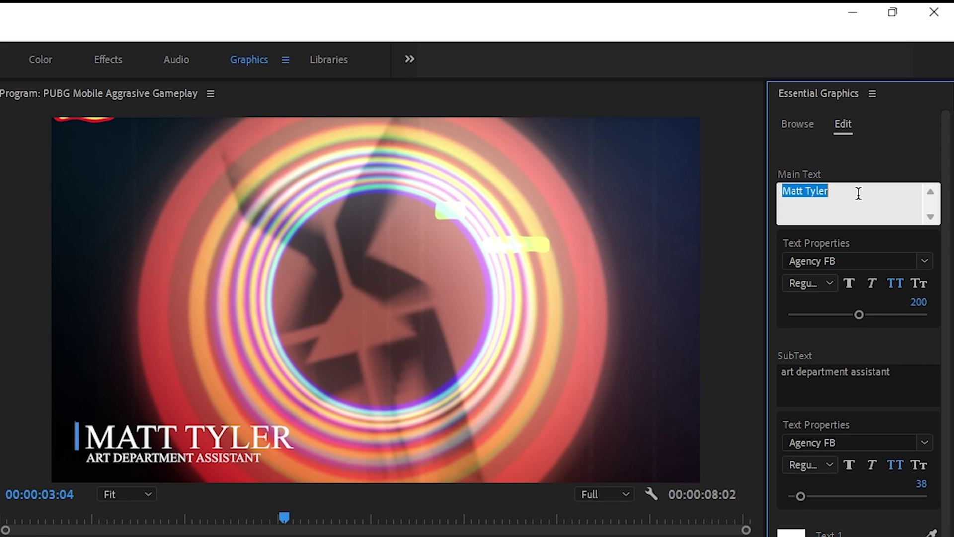
click(859, 193)
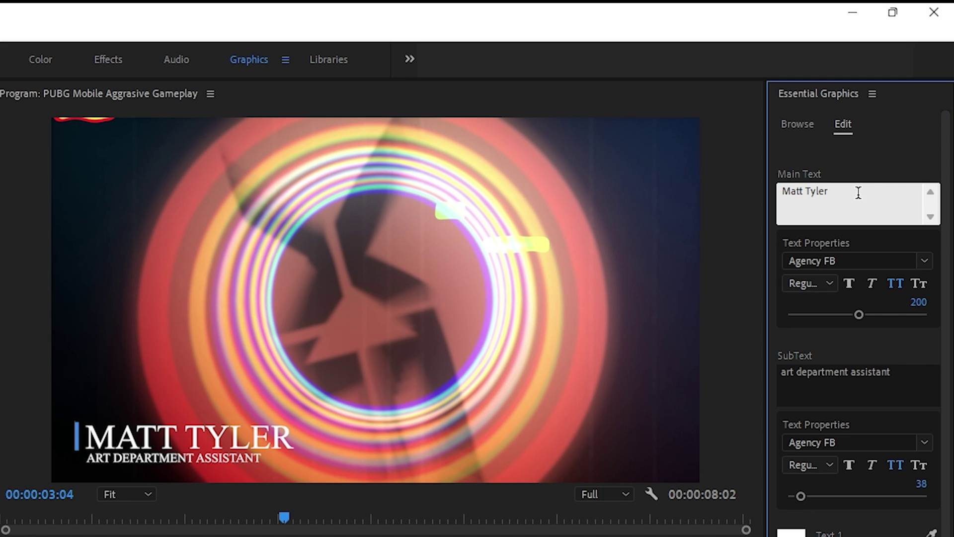